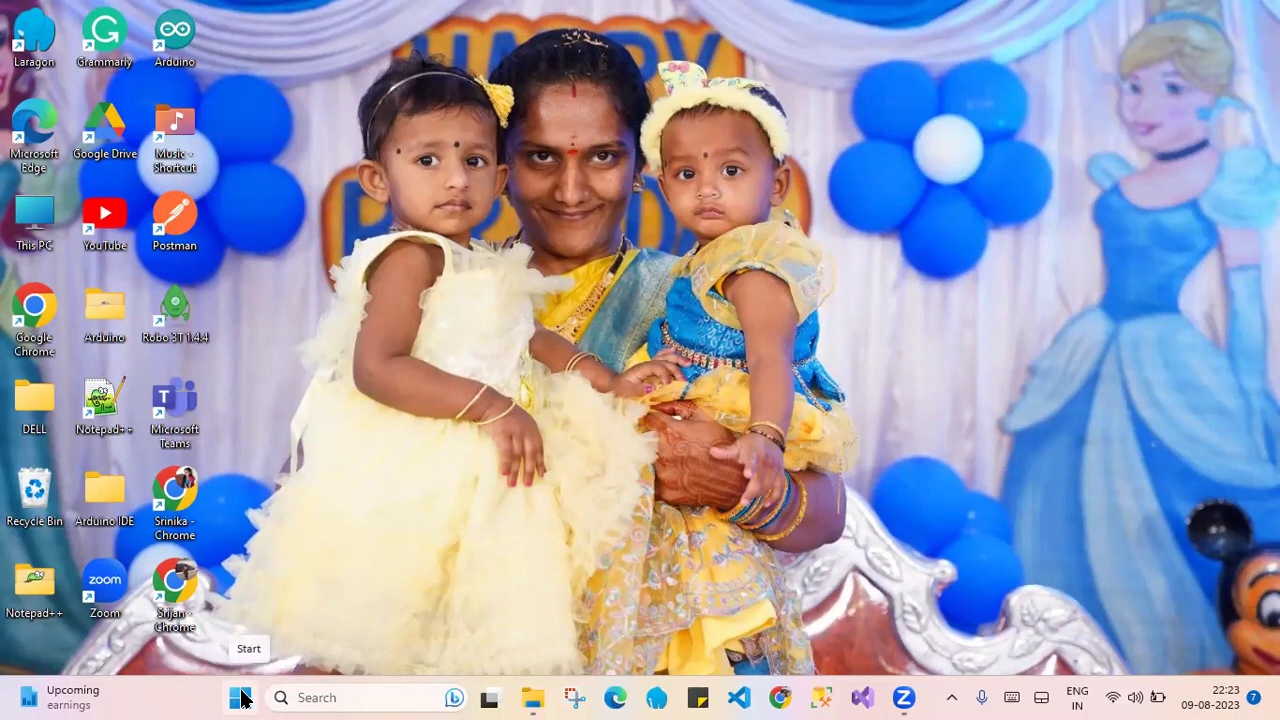
# Step: Launch Adobe Photoshop 7.0 from the Windows Start menu
pyautogui.click(240, 697)
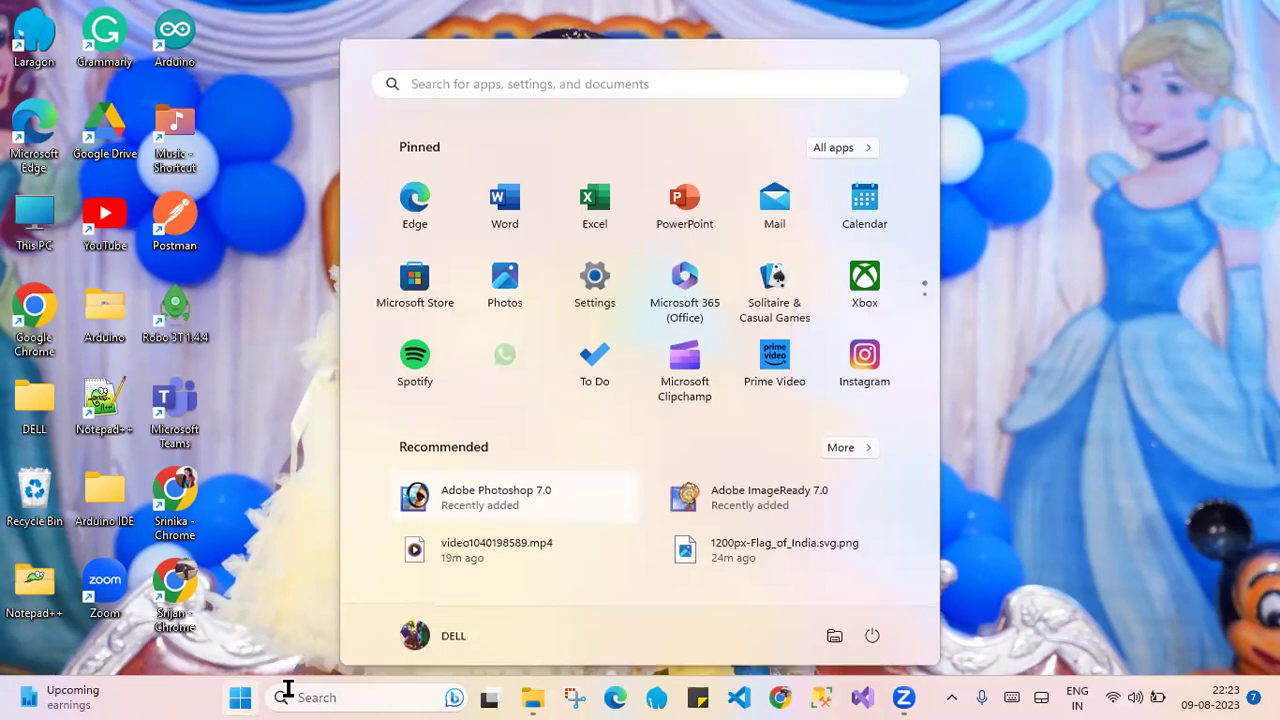
pyautogui.click(543, 490)
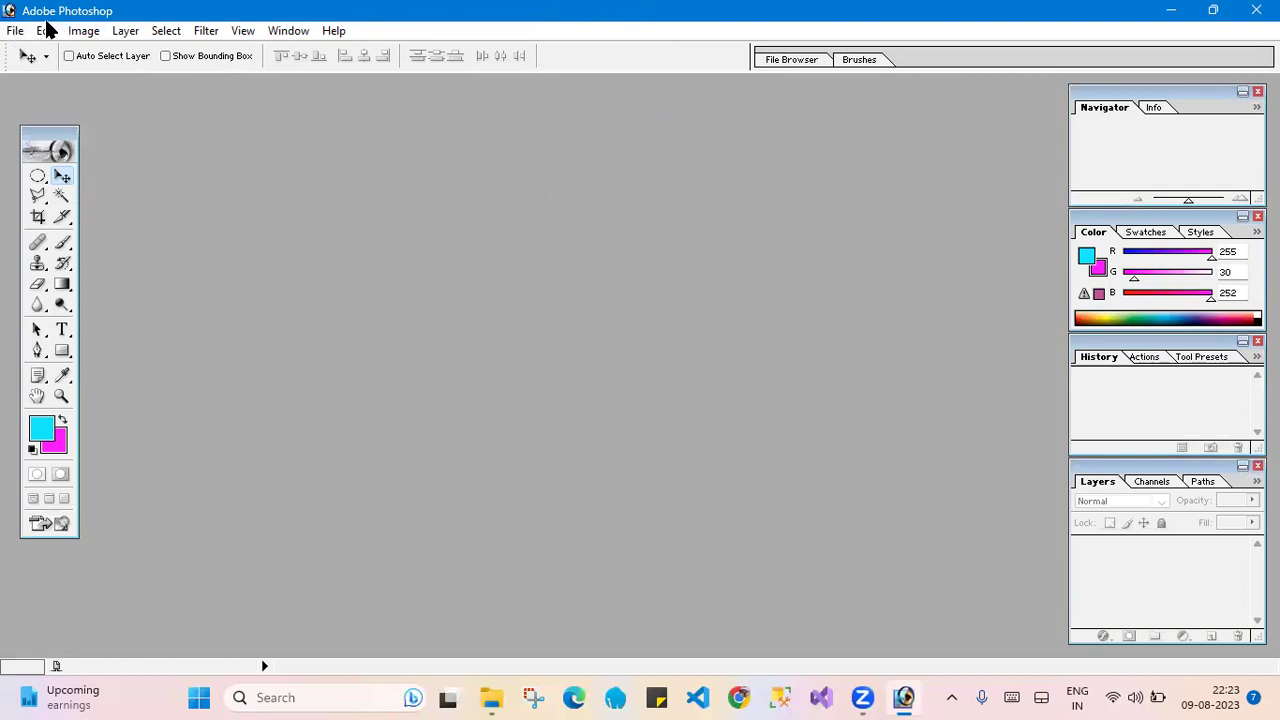
# Step: Create Untitled-1 as a white 800 x 600 pixel RGB document at 72 ppi
pyautogui.click(13, 33)
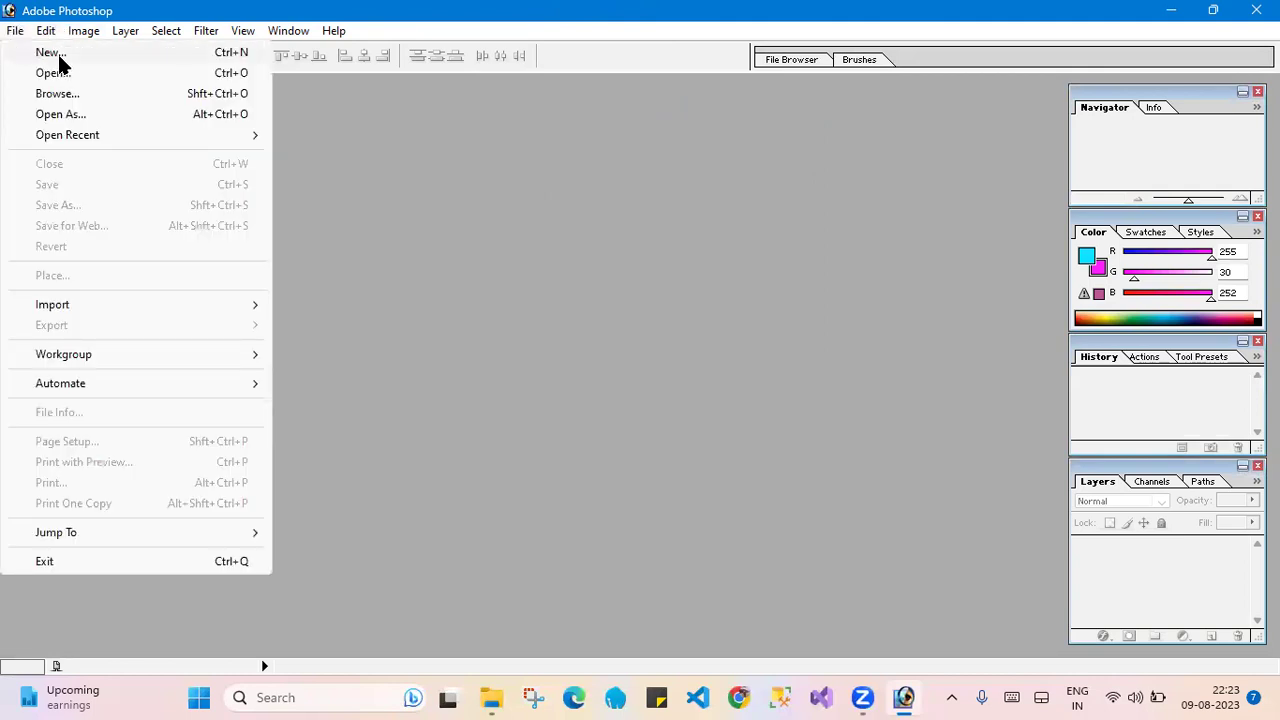
pyautogui.click(82, 52)
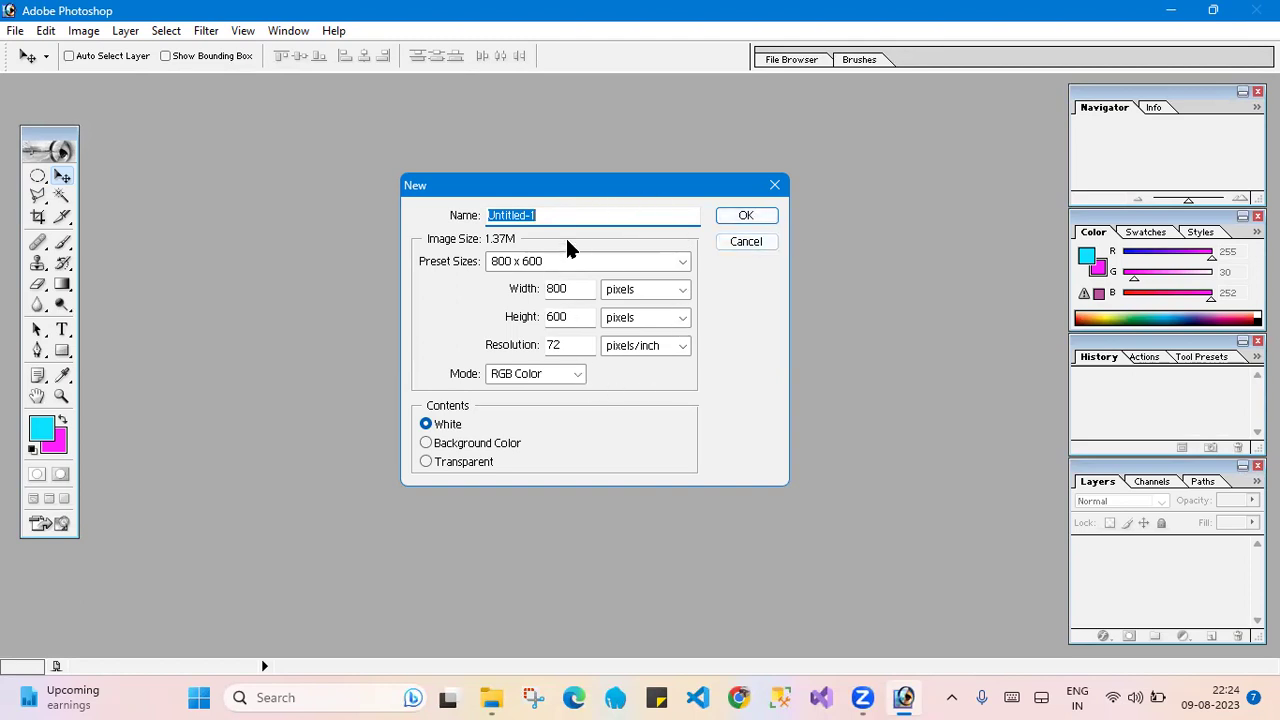
pyautogui.click(746, 216)
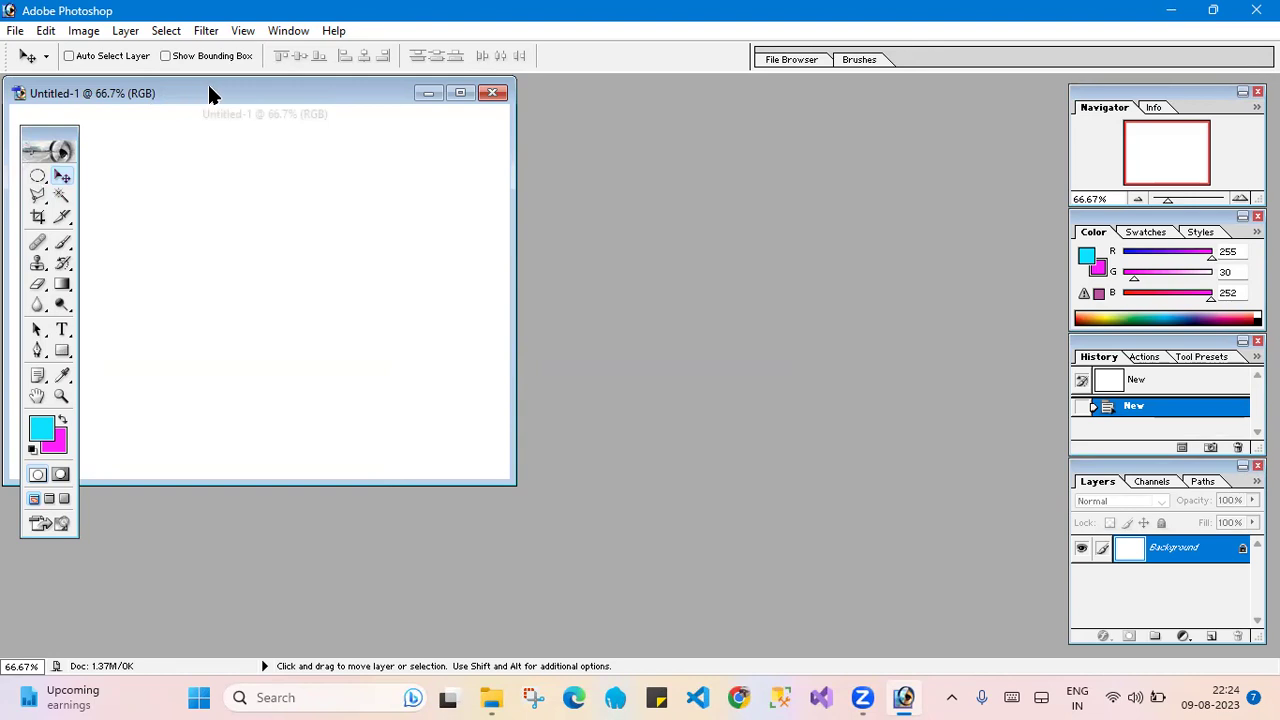
# Step: Drag the Untitled-1 window down and right toward the workspace centre
pyautogui.moveTo(209, 93); pyautogui.dragTo(432, 128)
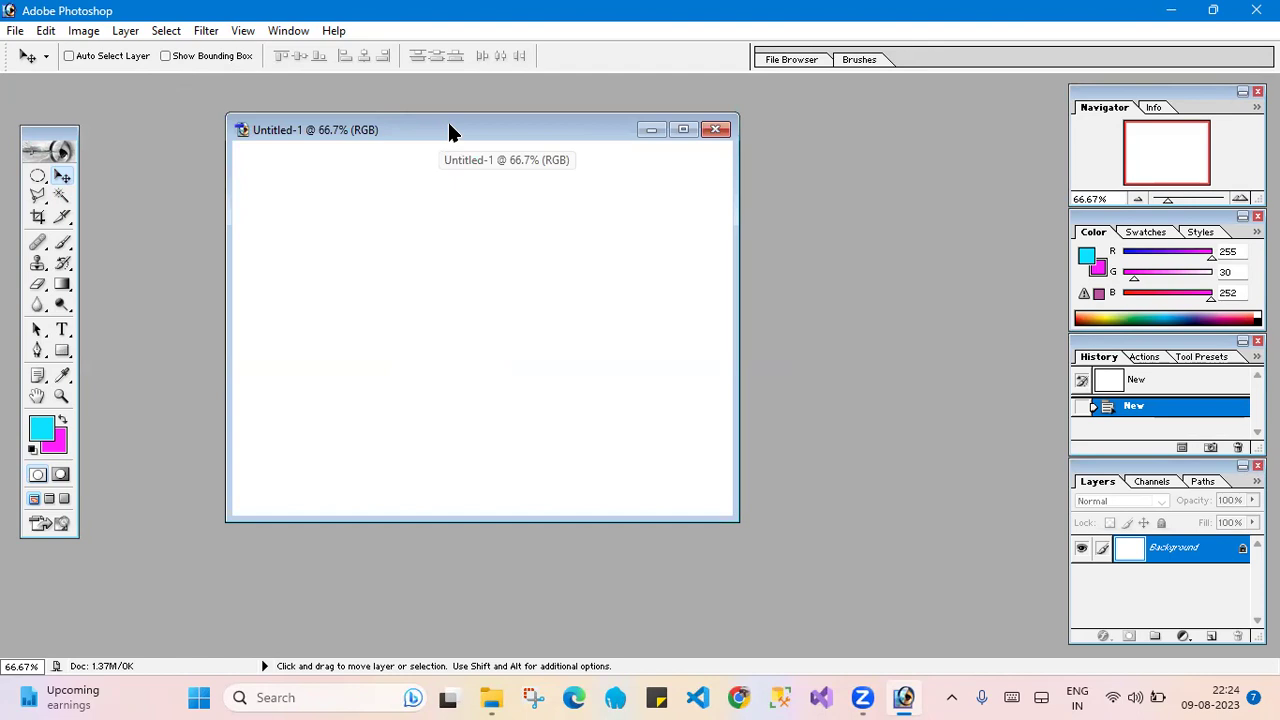
pyautogui.moveTo(449, 127); pyautogui.dragTo(507, 154)
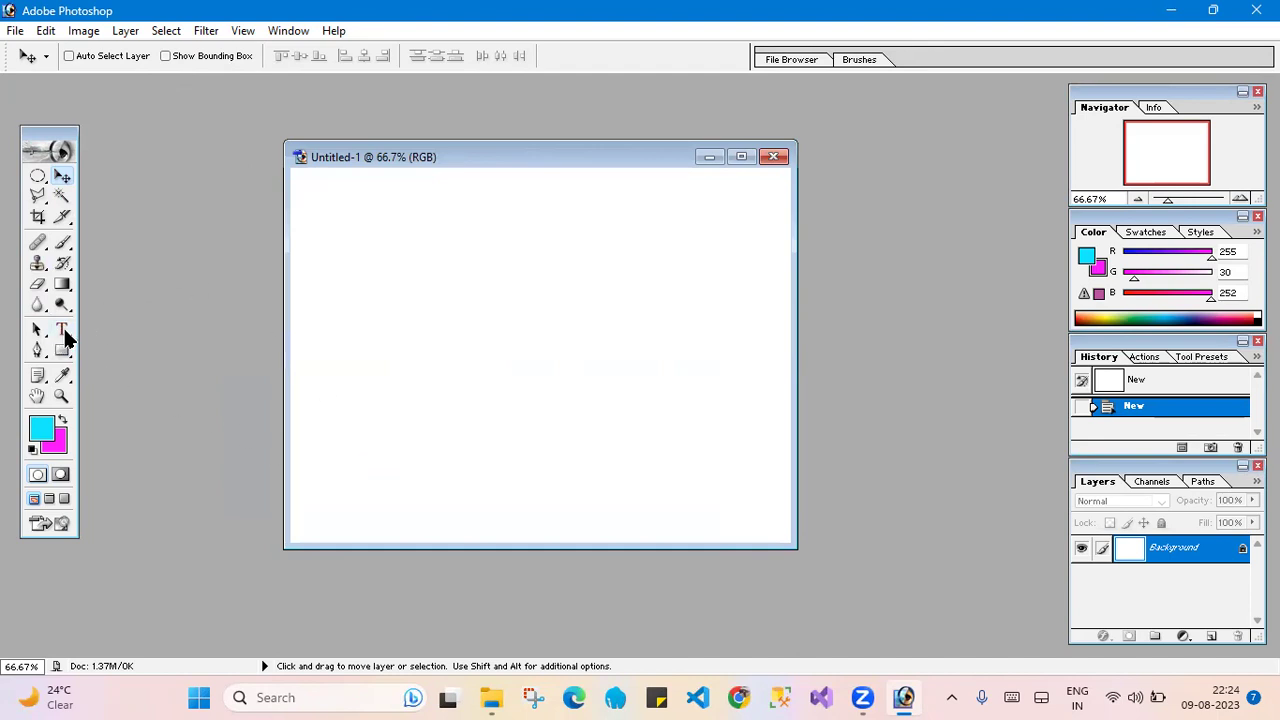
# Step: Add 'Hi' in 48 pt near the canvas top-left and commit it as a type layer
pyautogui.click(62, 331)
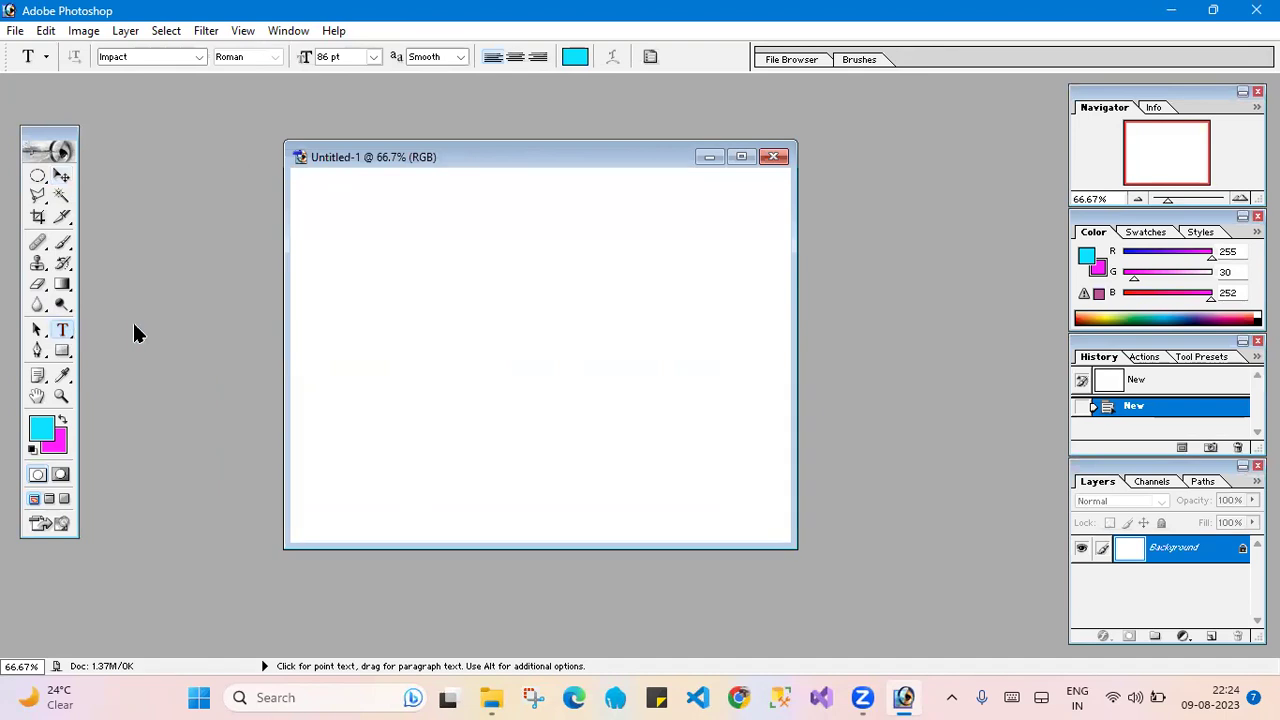
pyautogui.click(347, 262)
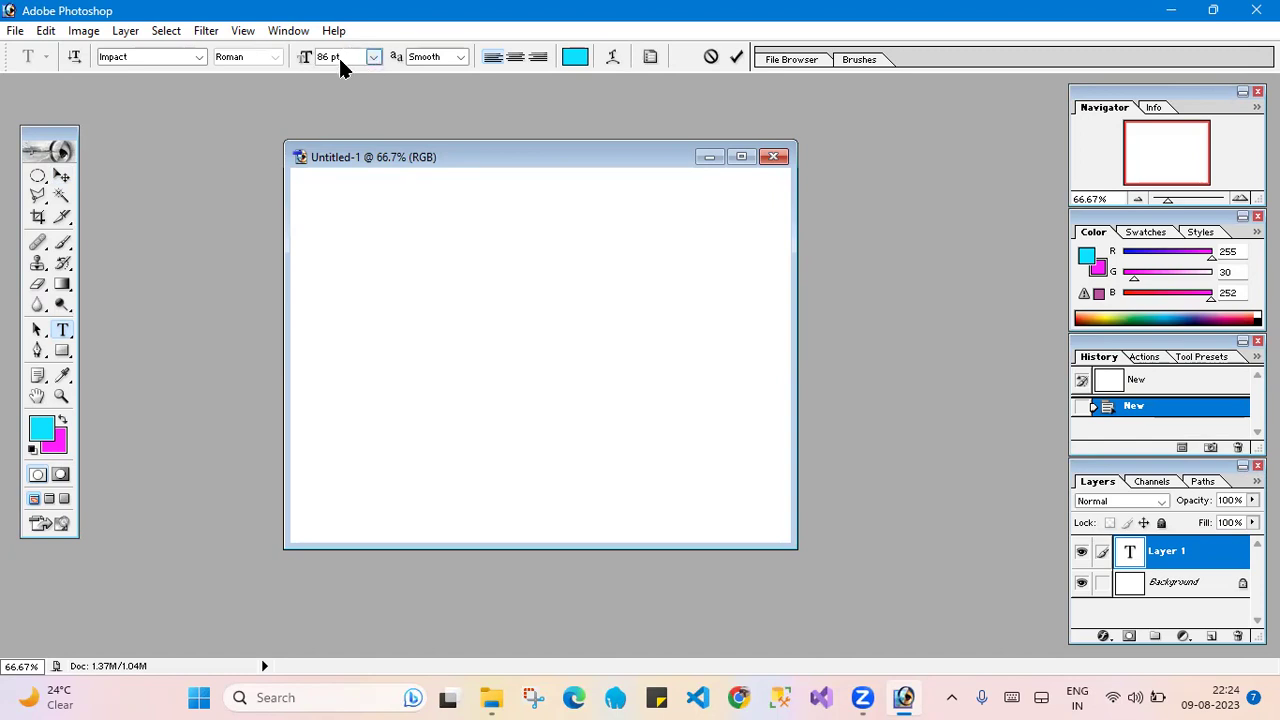
pyautogui.click(372, 57)
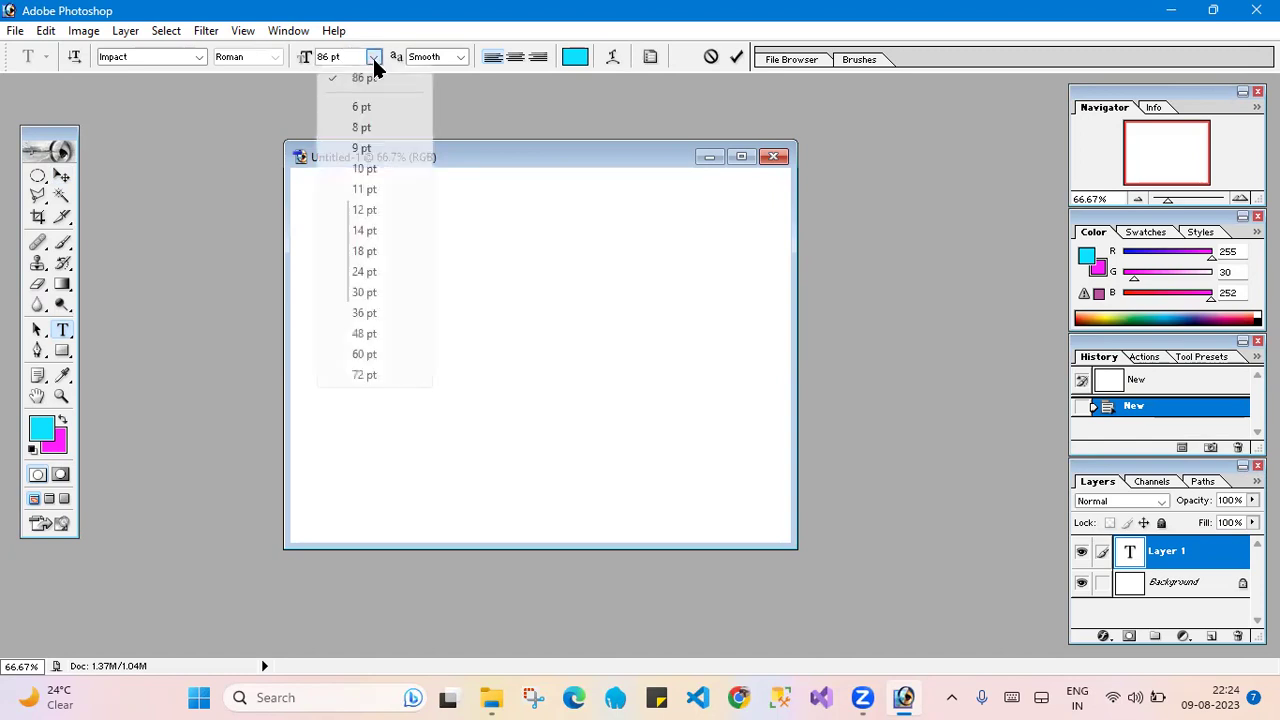
pyautogui.click(405, 334)
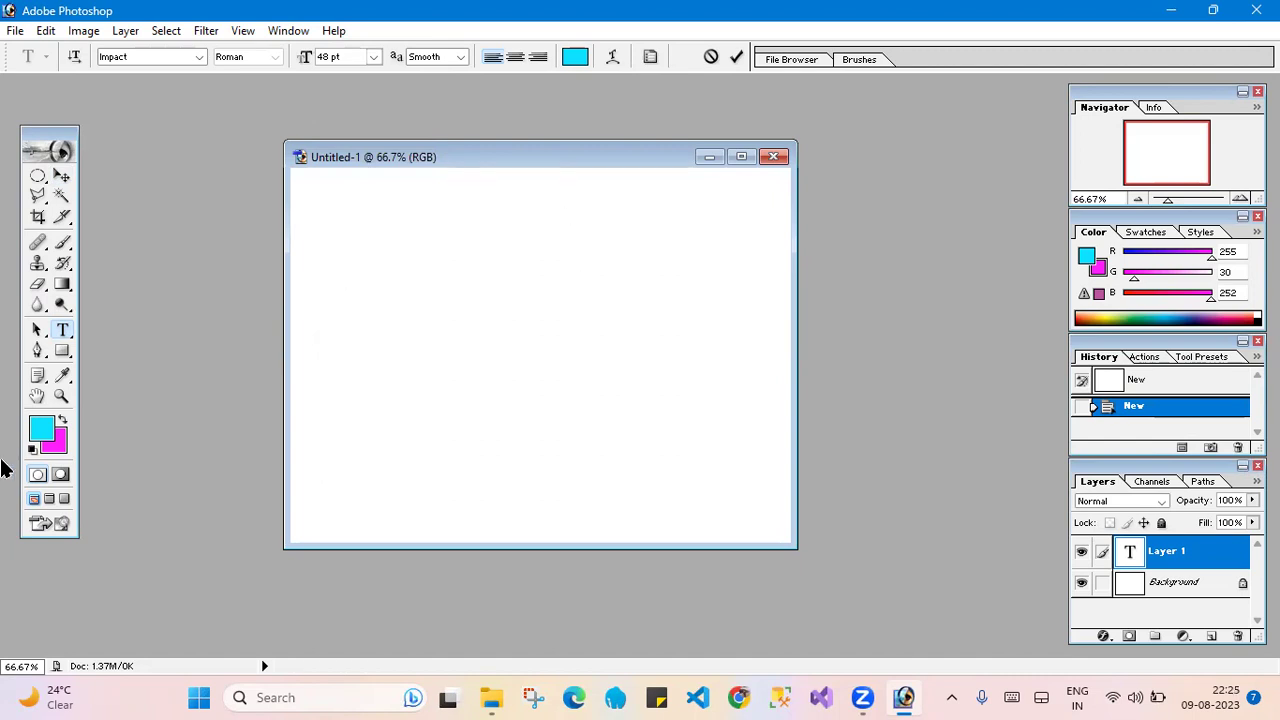
pyautogui.write('H')
pyautogui.write('i')
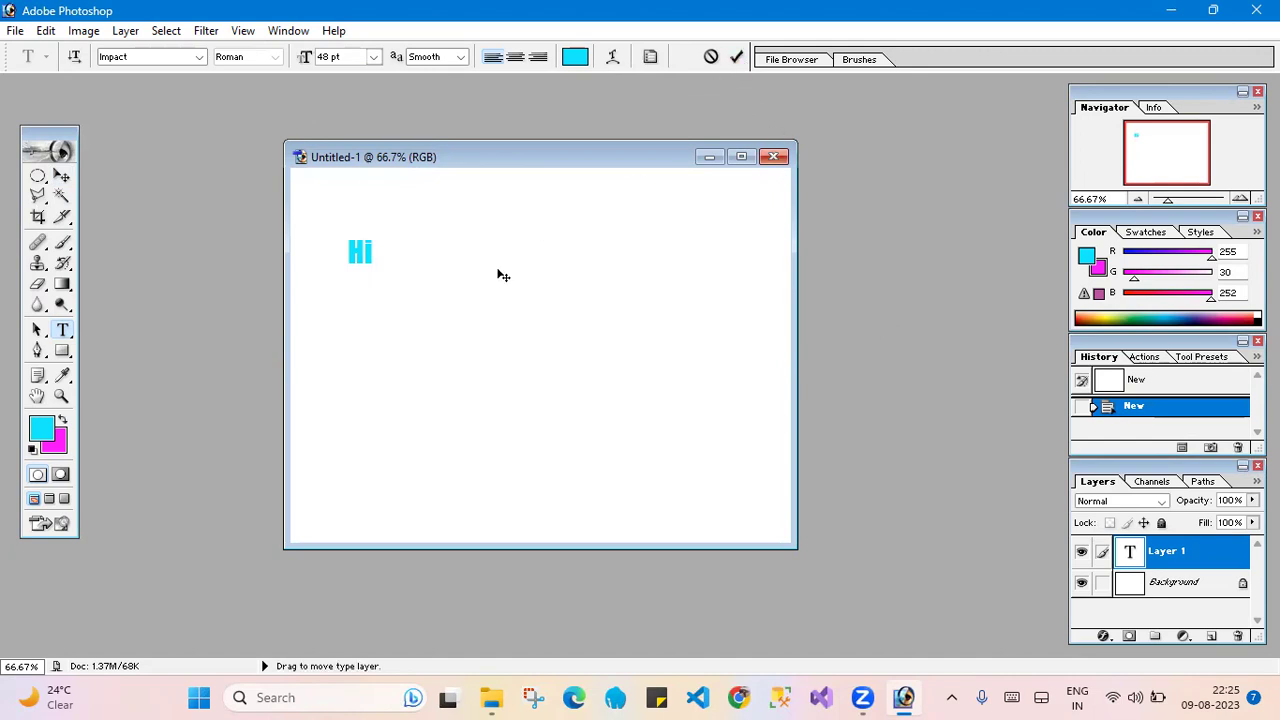
pyautogui.moveTo(372, 252); pyautogui.dragTo(350, 253)
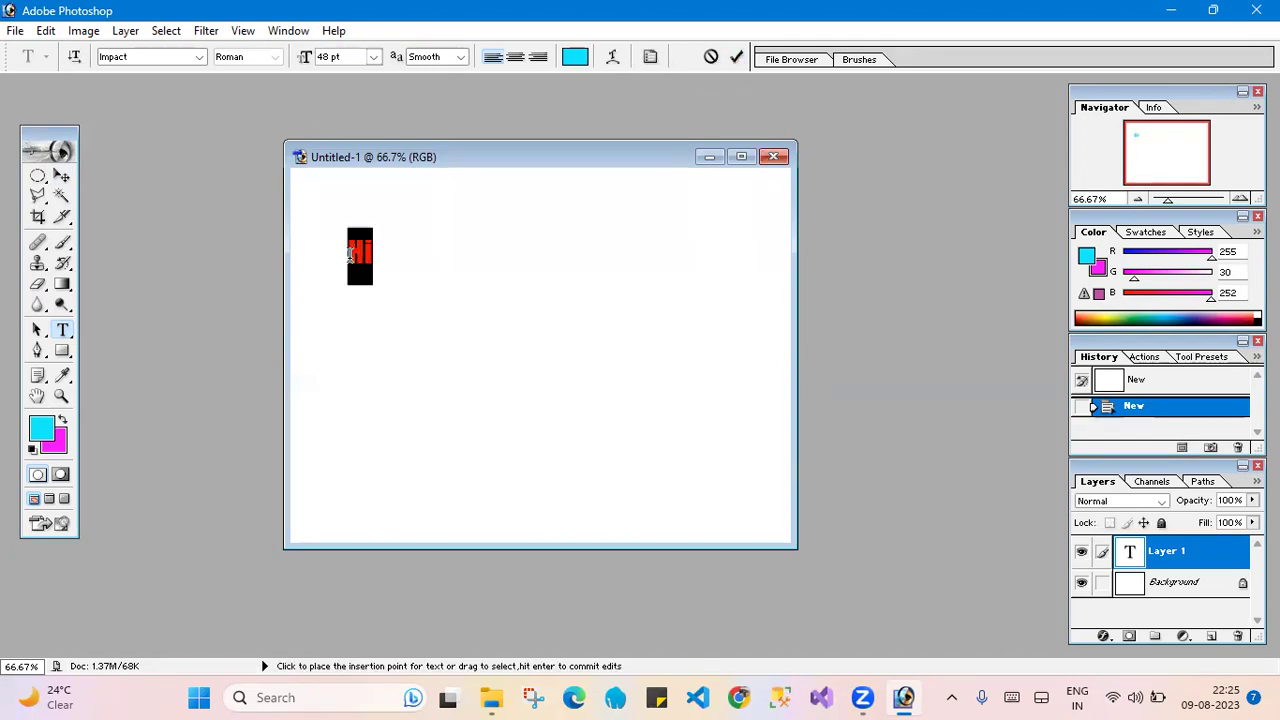
pyautogui.click(737, 58)
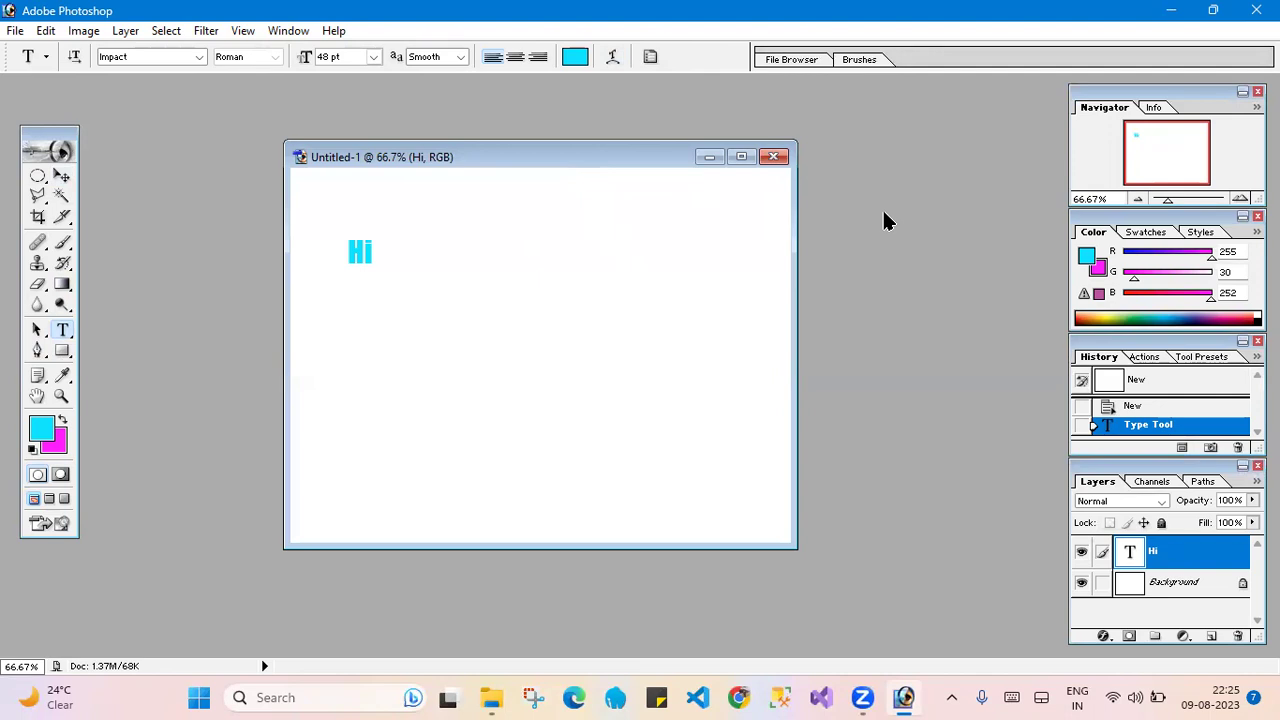
# Step: Open the purple flower photo 1.jpg, discarding its embedded colour profile
pyautogui.doubleClick(875, 253)
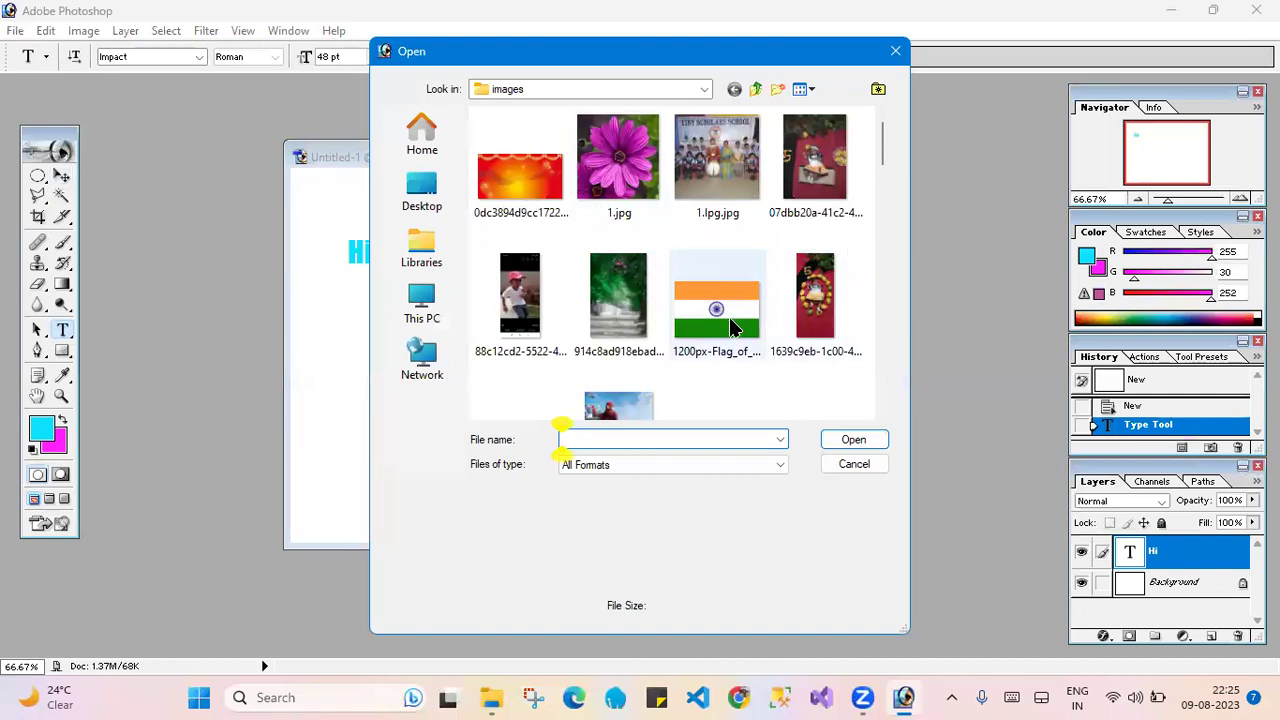
pyautogui.scroll(-1, 755, 318)
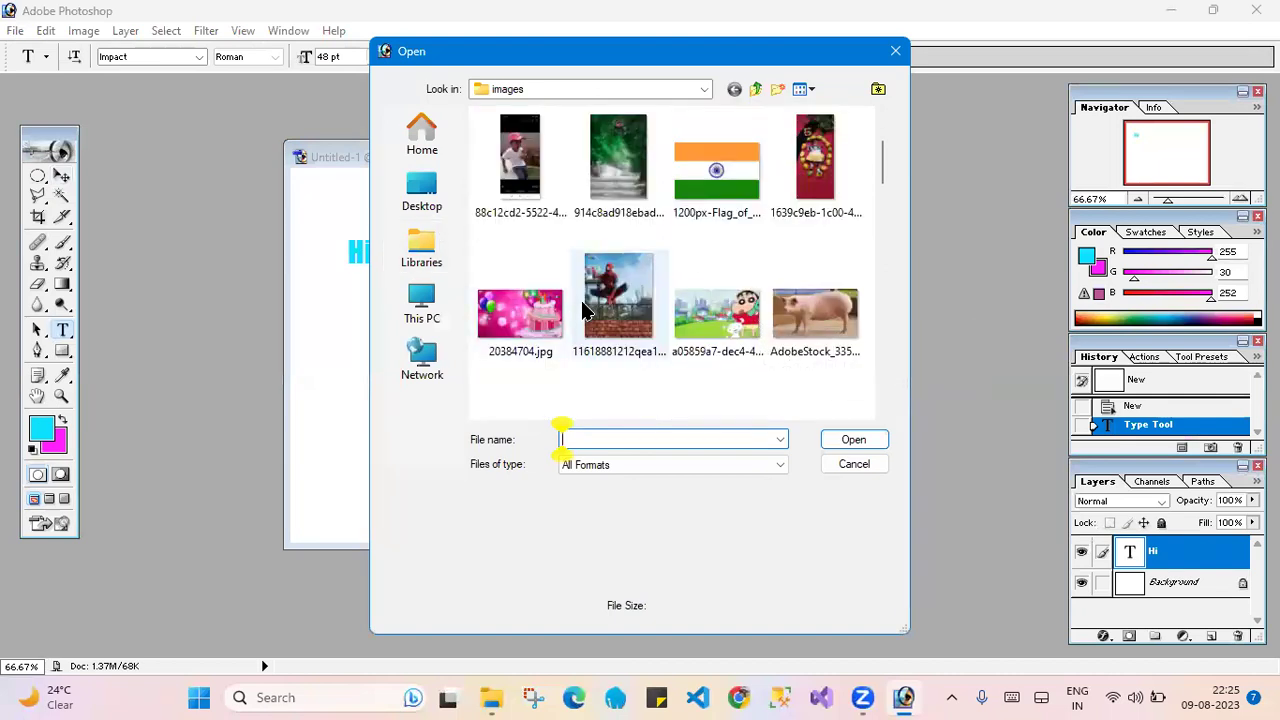
pyautogui.scroll(-1, 600, 295)
pyautogui.scroll(1, 645, 315)
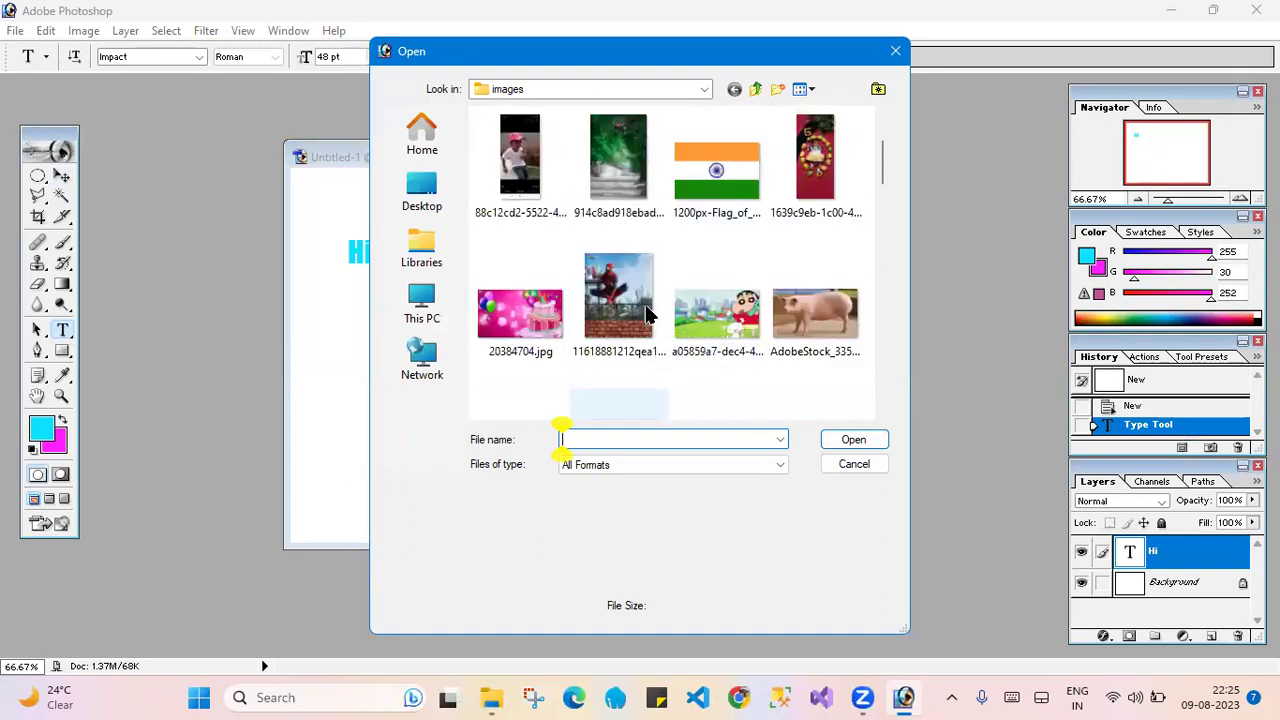
pyautogui.scroll(-1, 653, 295)
pyautogui.scroll(2, 657, 285)
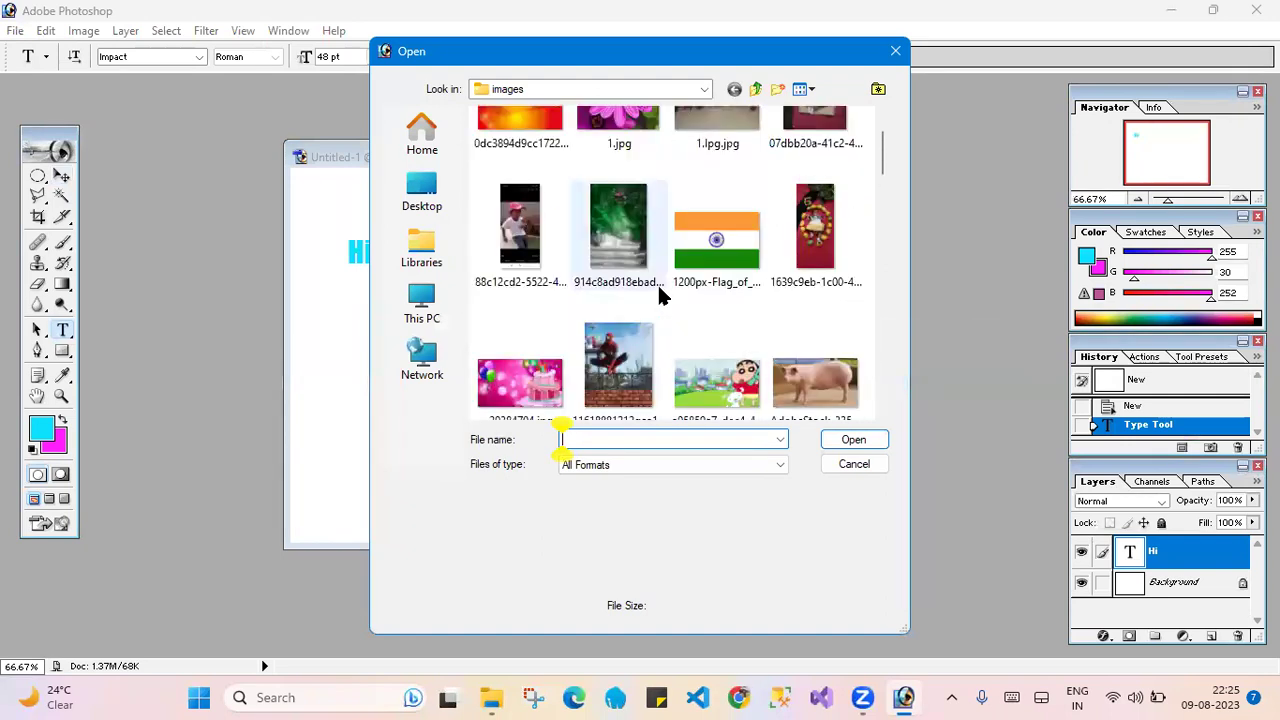
pyautogui.scroll(1, 730, 258)
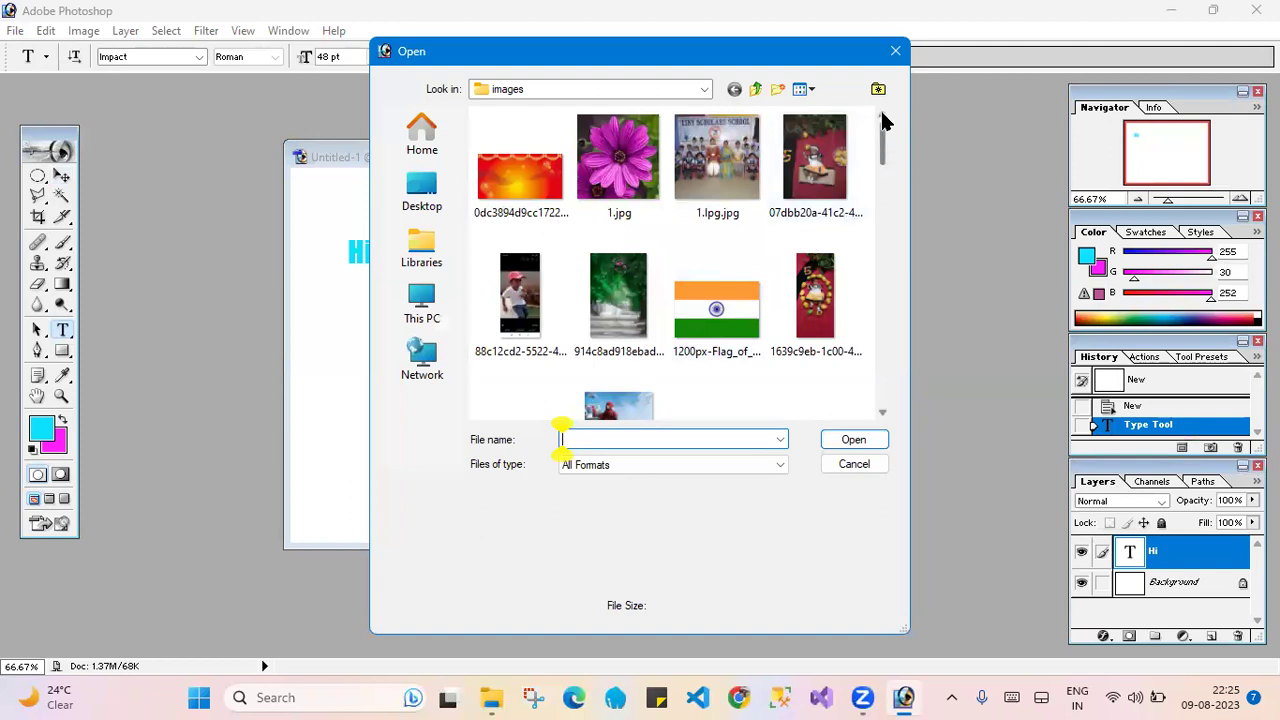
pyautogui.click(584, 220)
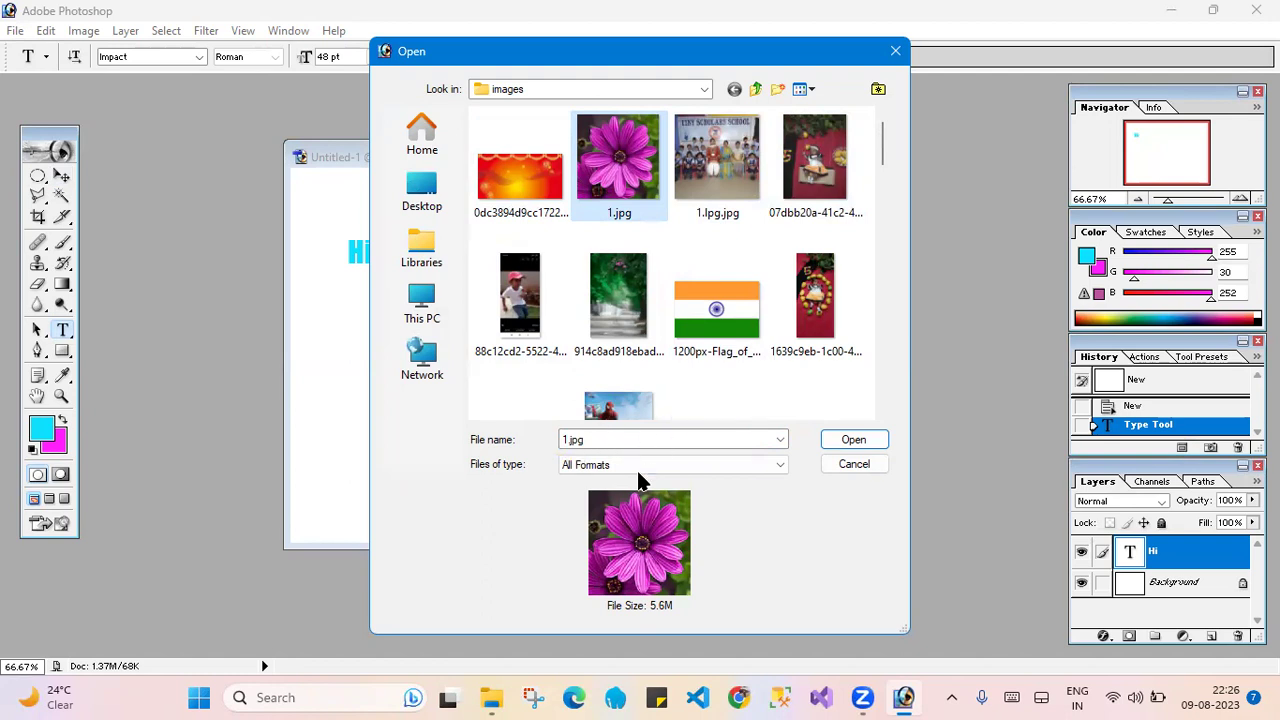
pyautogui.click(860, 435)
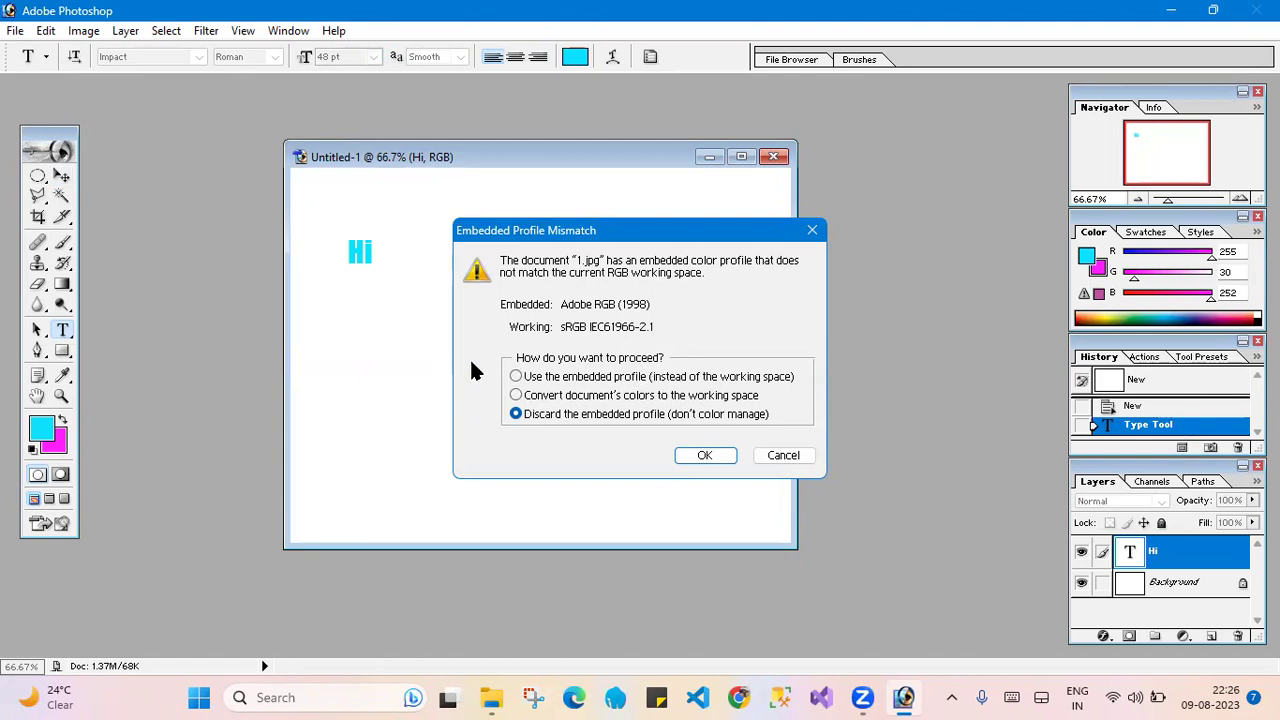
pyautogui.click(712, 455)
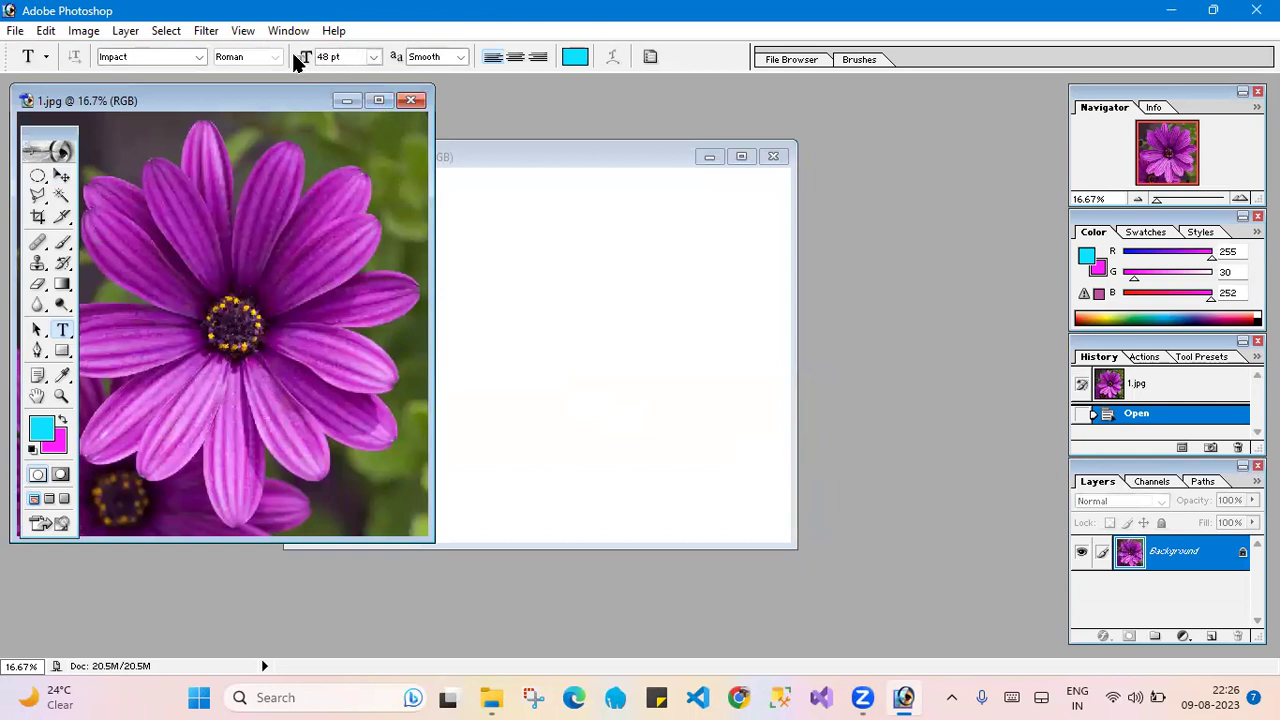
# Step: Copy the flower photo into Untitled-1 as Layer 1 and minimize the 1.jpg window
pyautogui.click(61, 177)
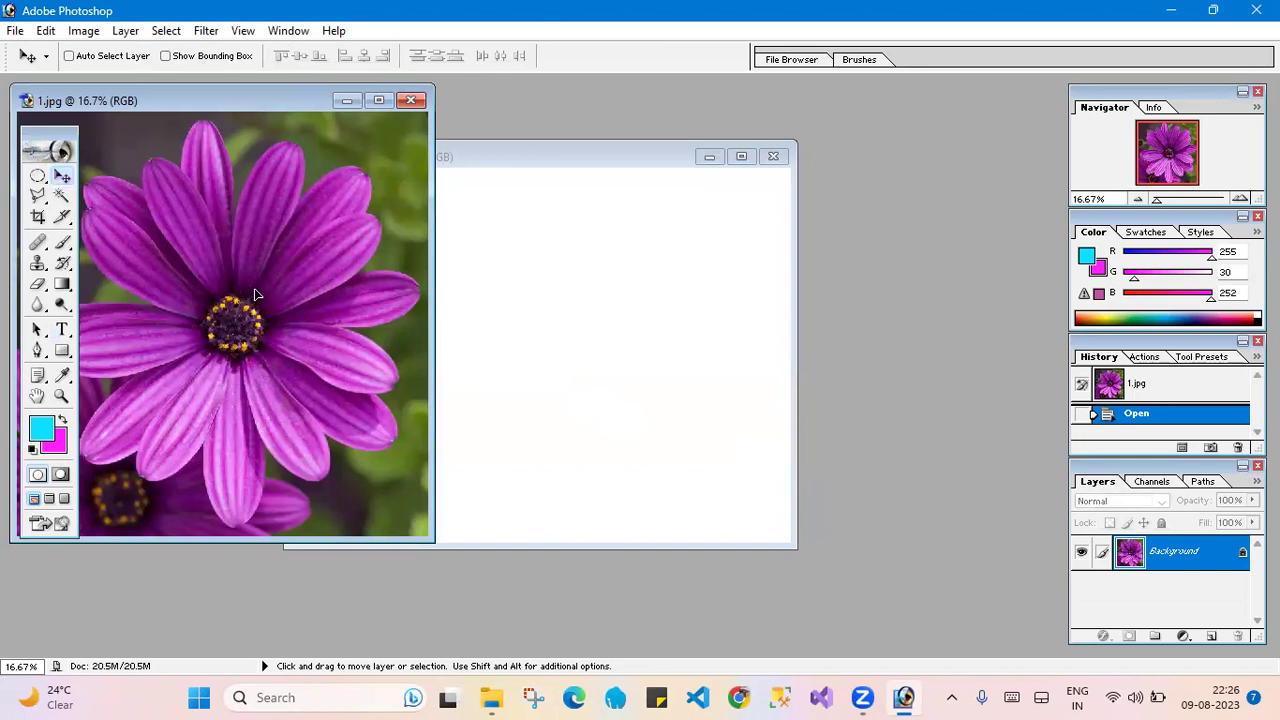
pyautogui.moveTo(255, 295); pyautogui.dragTo(586, 351)
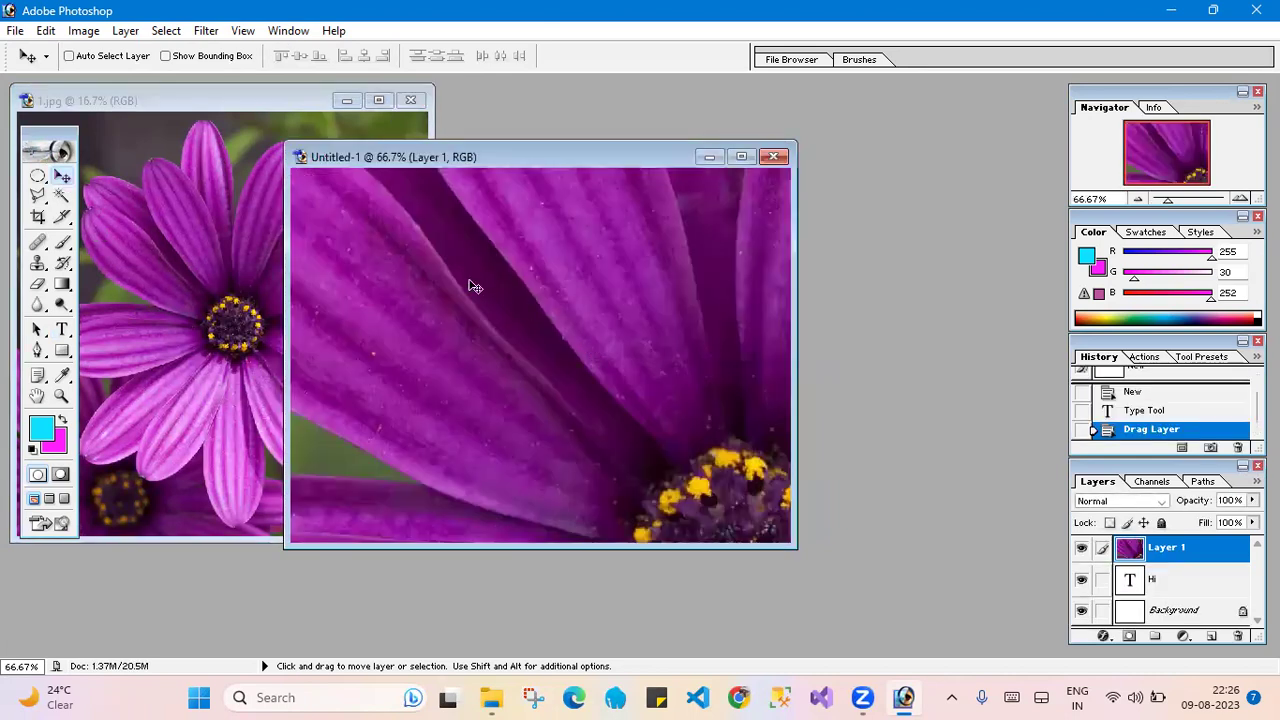
pyautogui.click(353, 100)
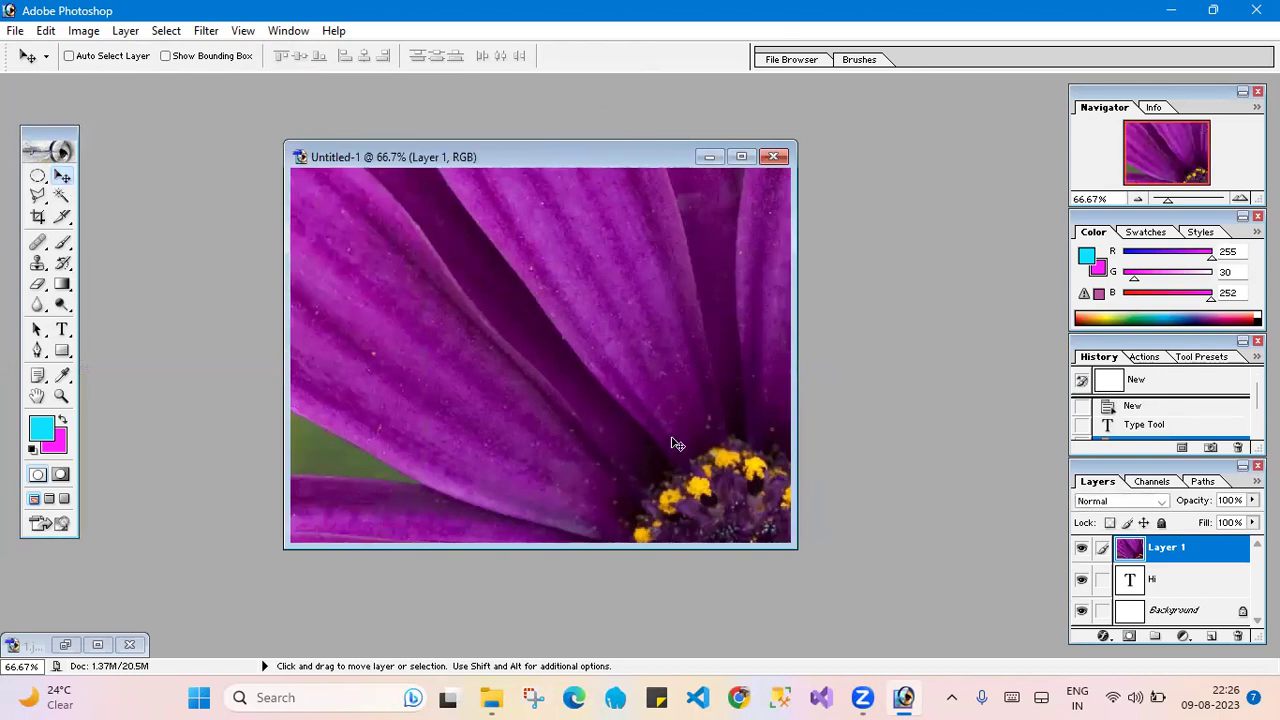
# Step: Enlarge the Untitled-1 window and reposition Layer 1 so the blossom sits near the bottom
pyautogui.moveTo(660, 428)
pyautogui.mouseDown()
pyautogui.moveTo(483, 215)
pyautogui.moveTo(491, 255)
pyautogui.mouseUp()
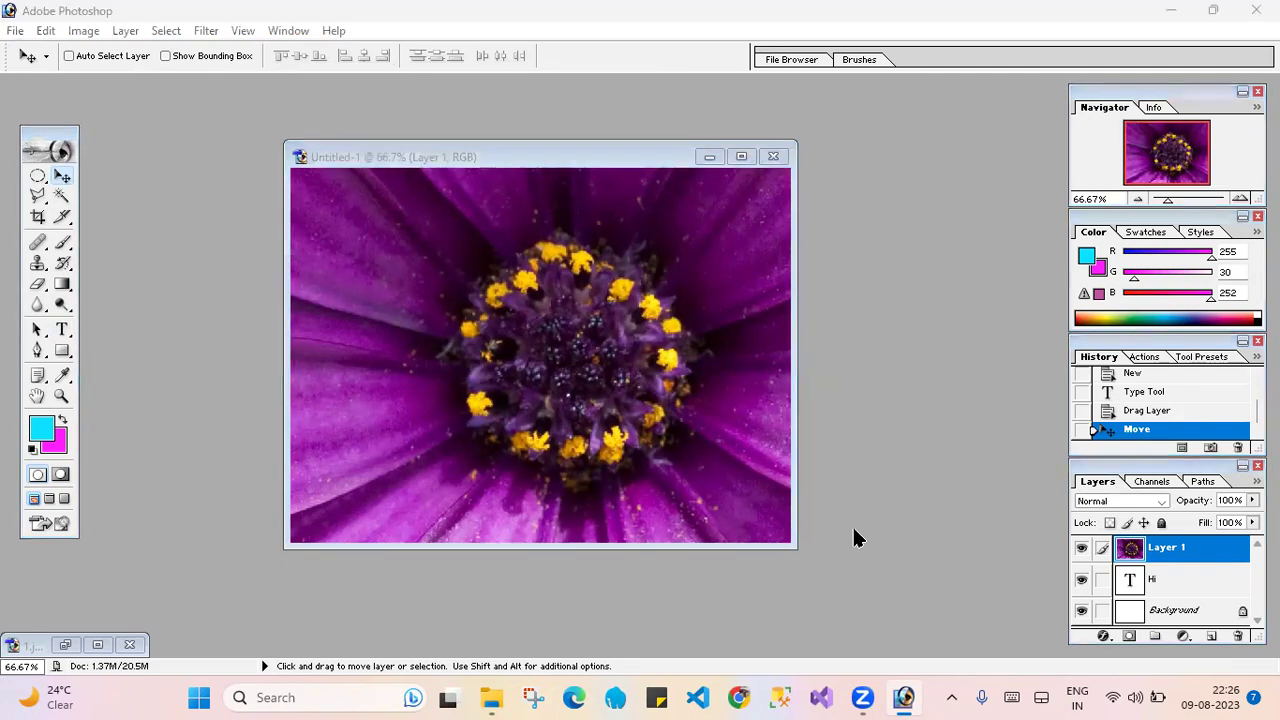
pyautogui.click(787, 547)
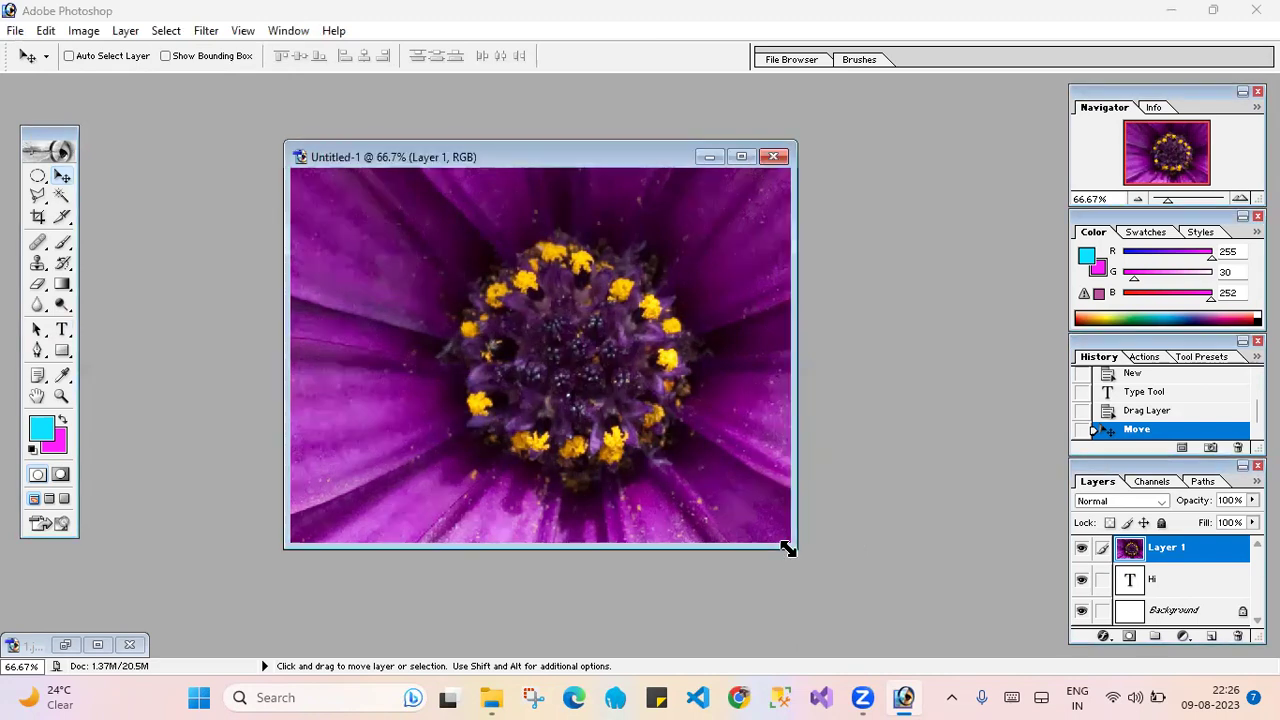
pyautogui.moveTo(787, 547); pyautogui.dragTo(849, 577)
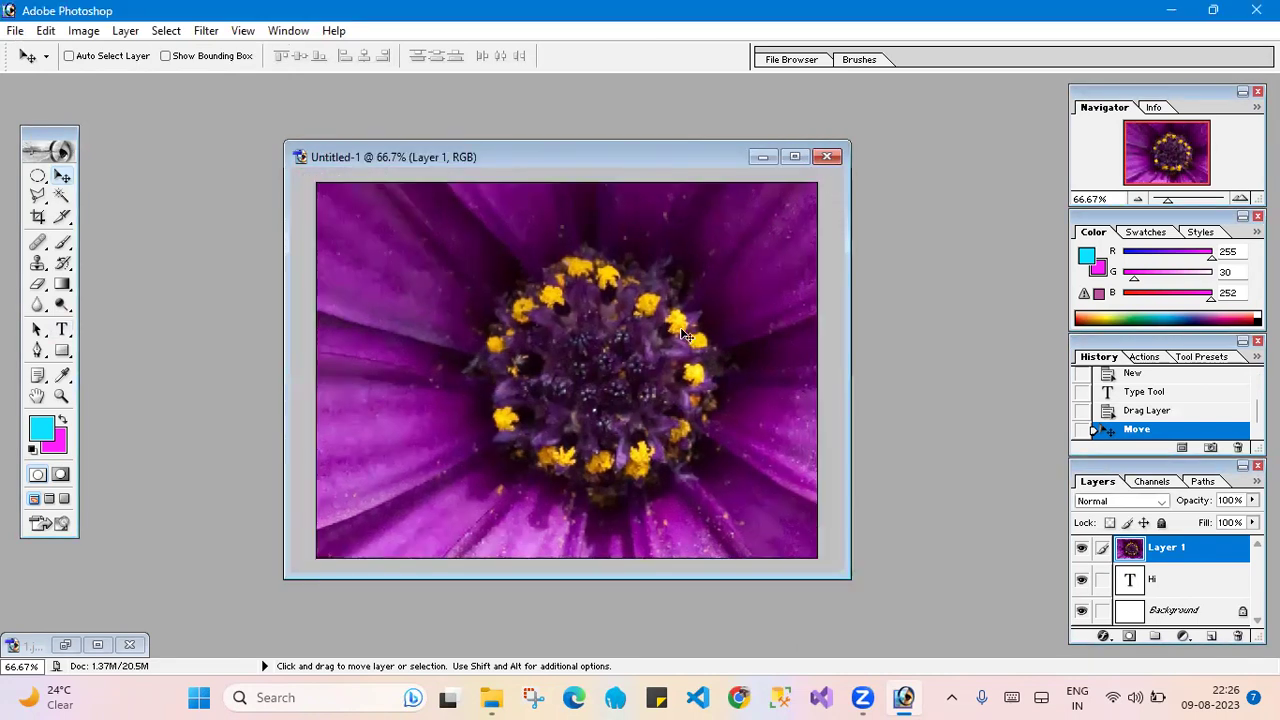
pyautogui.moveTo(653, 368); pyautogui.dragTo(656, 492)
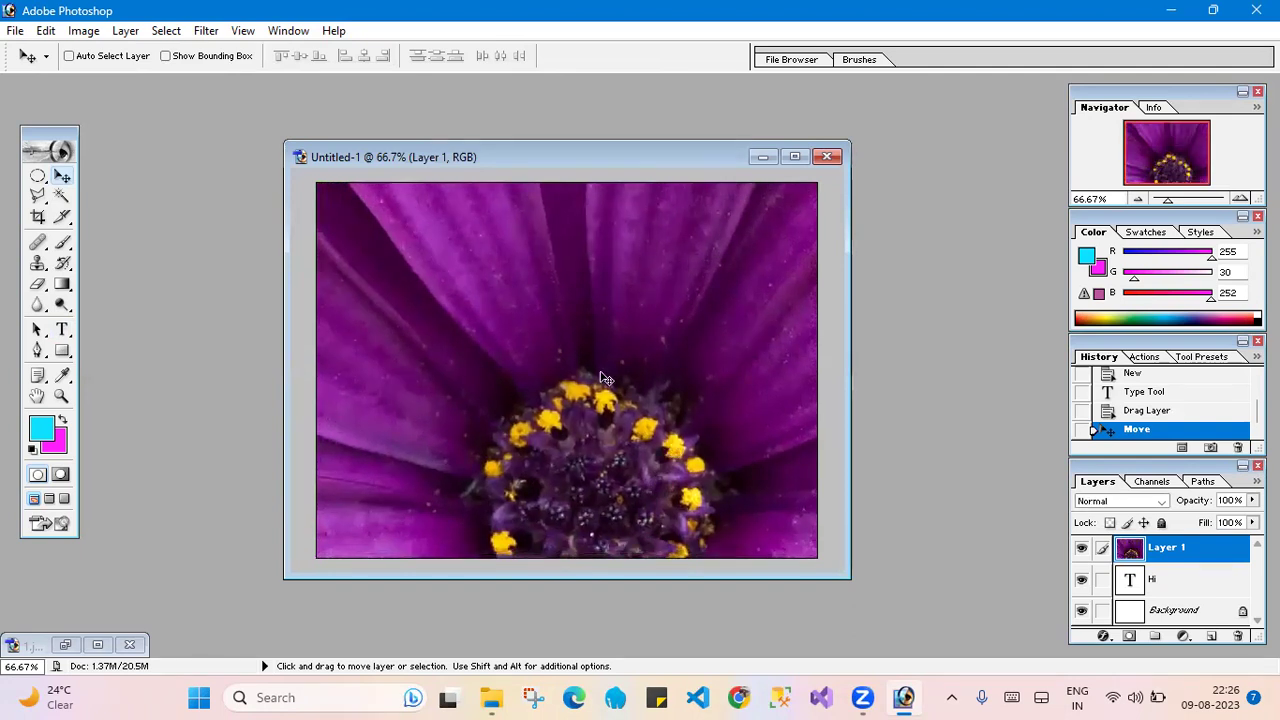
# Step: Zoom out to 50% and drag Layer 1 up-left so the yellow centre sits mid-canvas
pyautogui.hotkey('ctrl', '-')
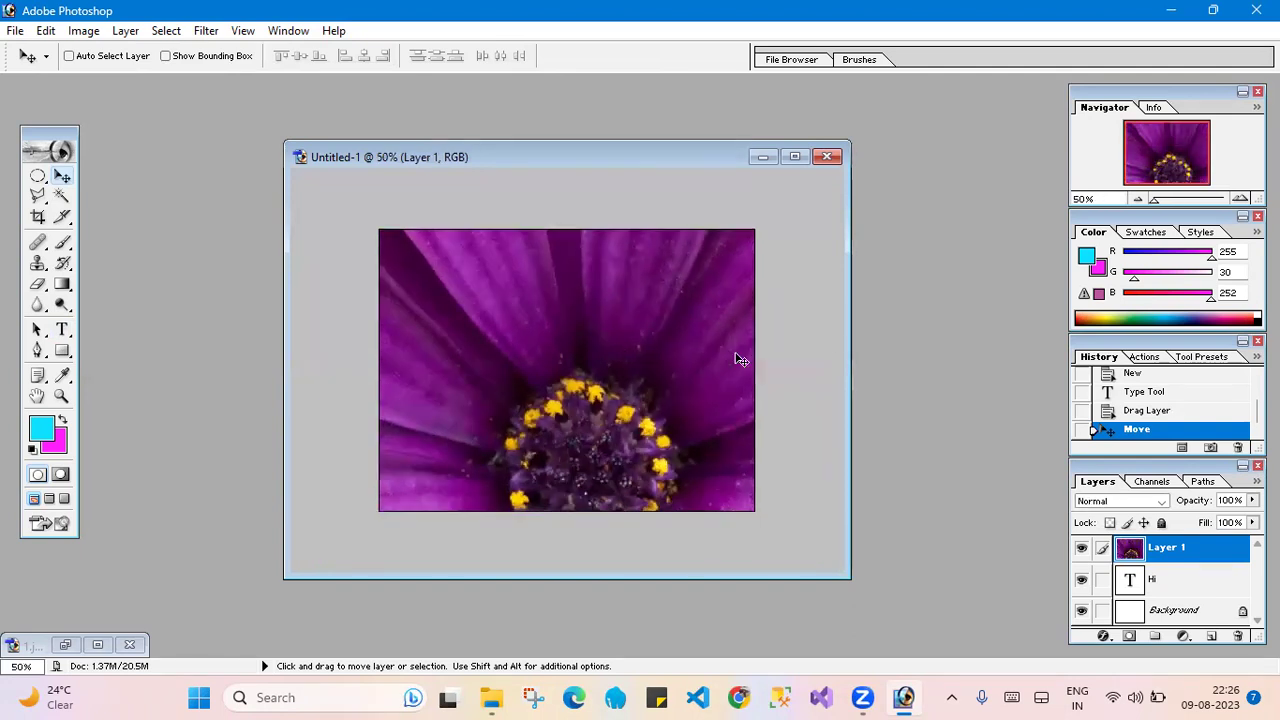
pyautogui.scroll(1, 624, 392)
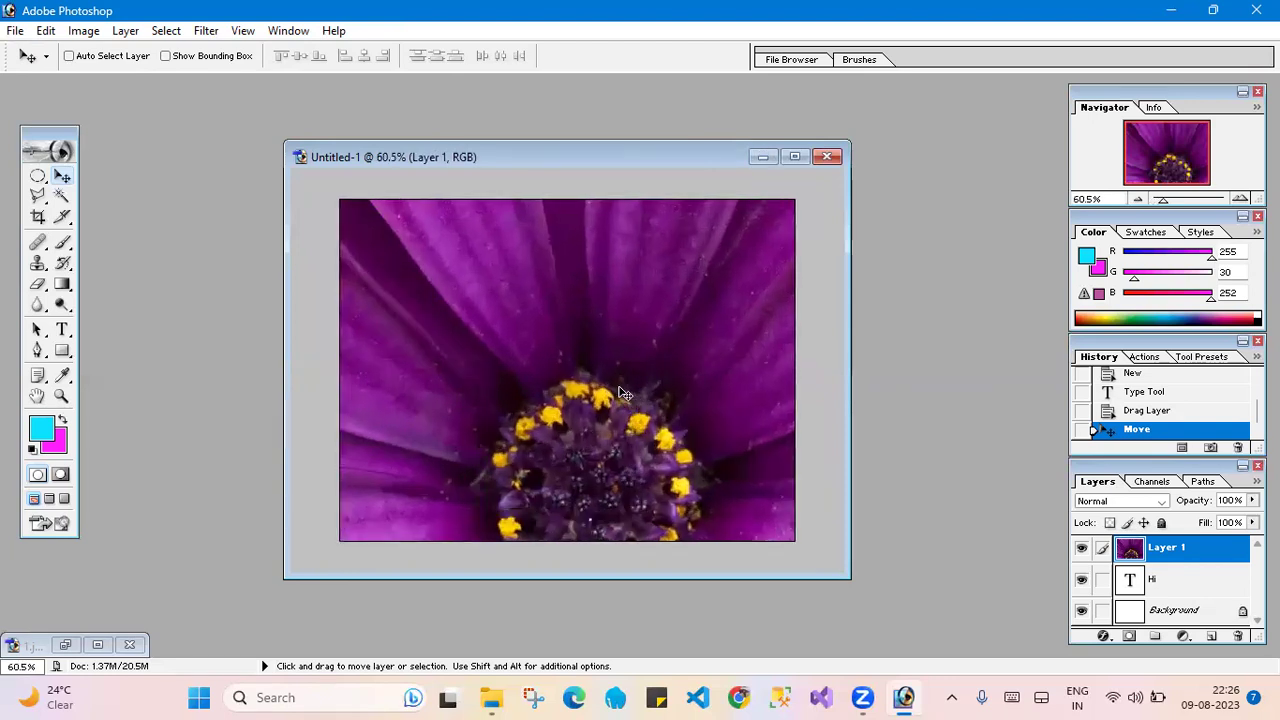
pyautogui.scroll(-1, 624, 392)
pyautogui.rightClick(579, 362)
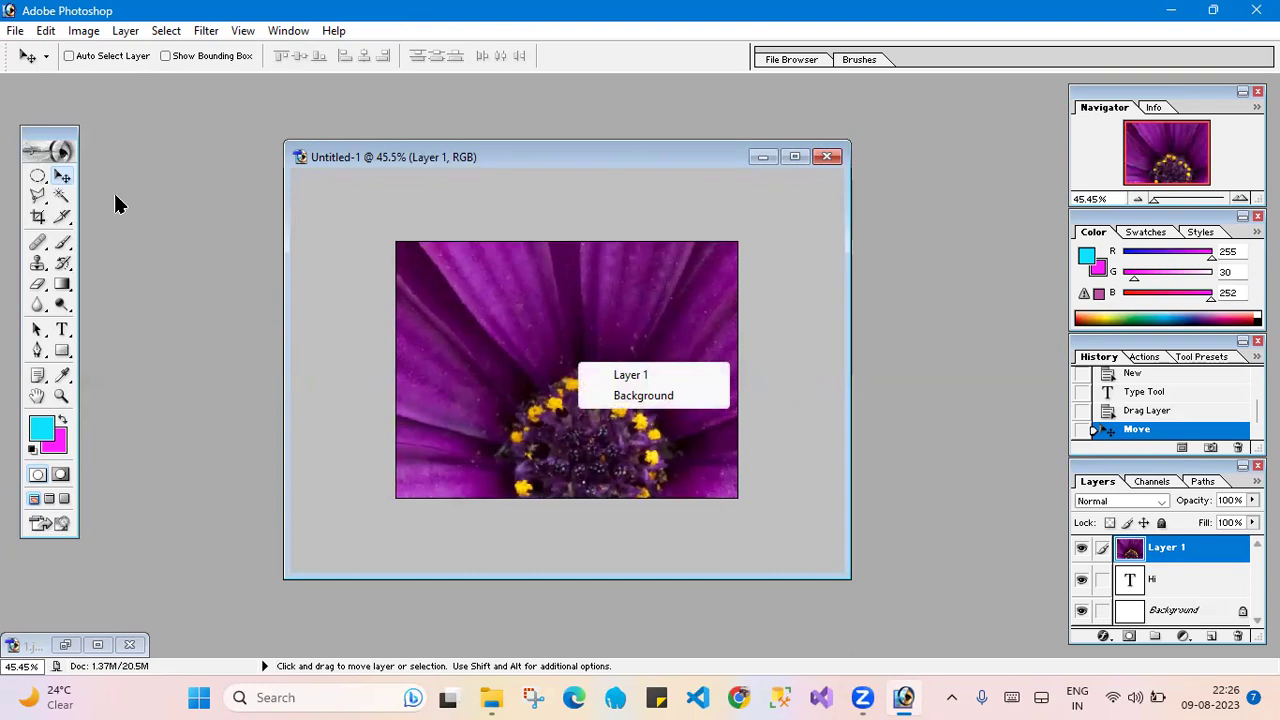
pyautogui.click(60, 176)
pyautogui.moveTo(610, 458)
pyautogui.mouseDown()
pyautogui.moveTo(588, 357)
pyautogui.moveTo(577, 363)
pyautogui.mouseUp()
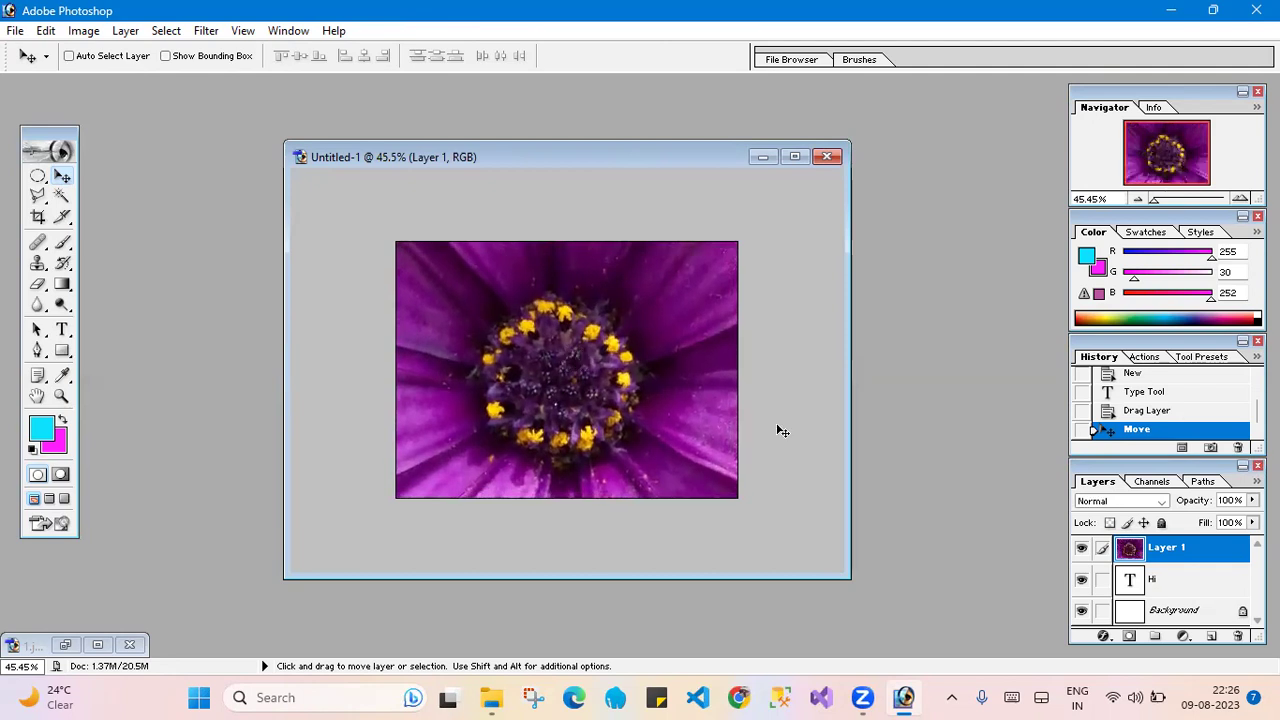